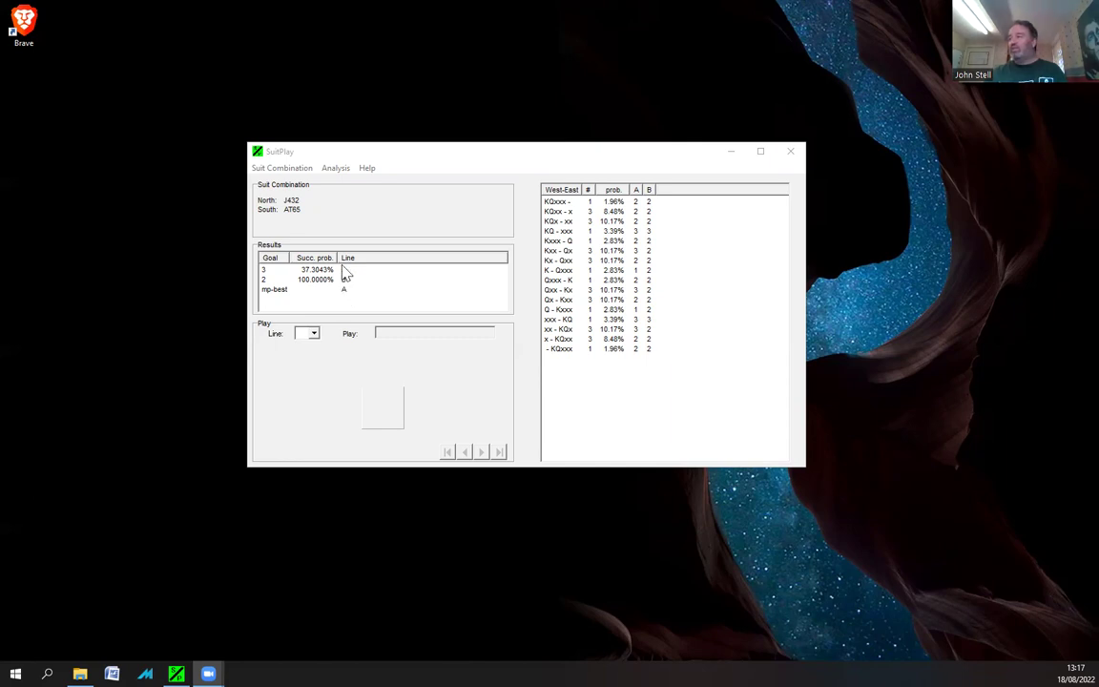
# - Display playing line B, compare it with line A, and set the play to line B again
pyautogui.click(313, 334)
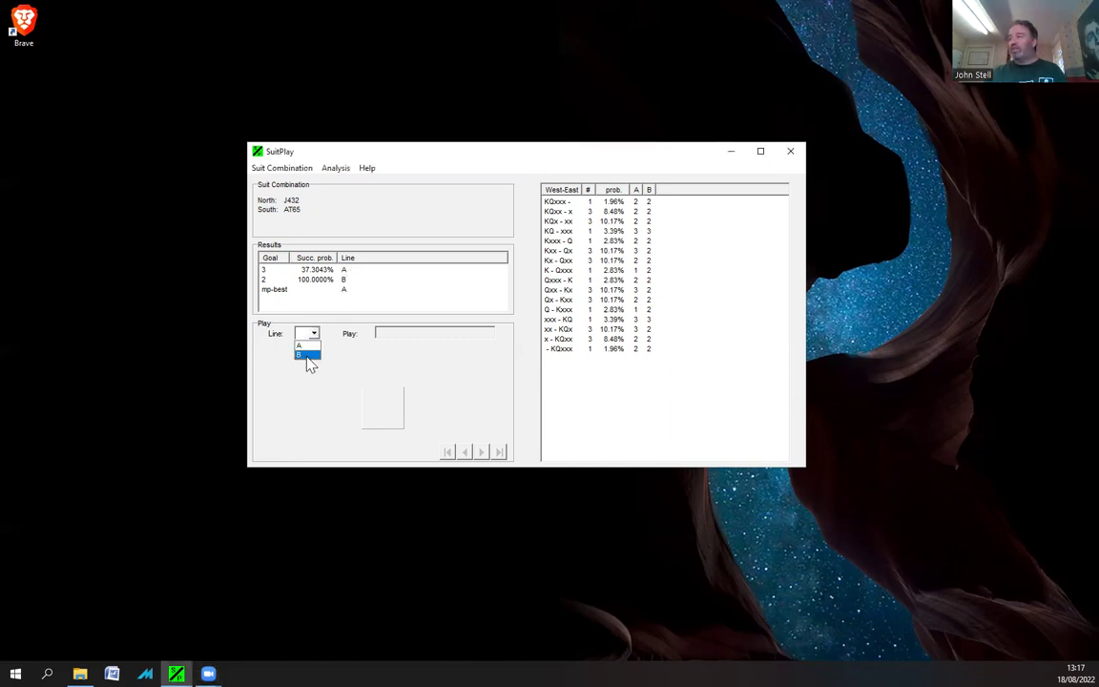
pyautogui.click(307, 355)
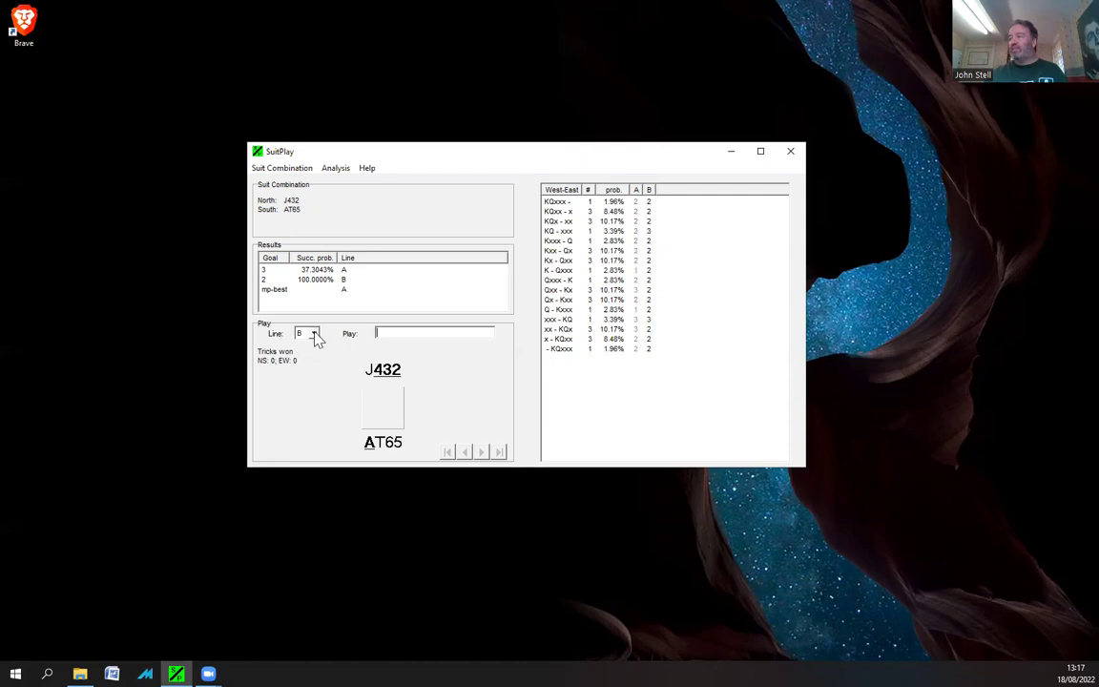
pyautogui.click(313, 333)
pyautogui.click(308, 344)
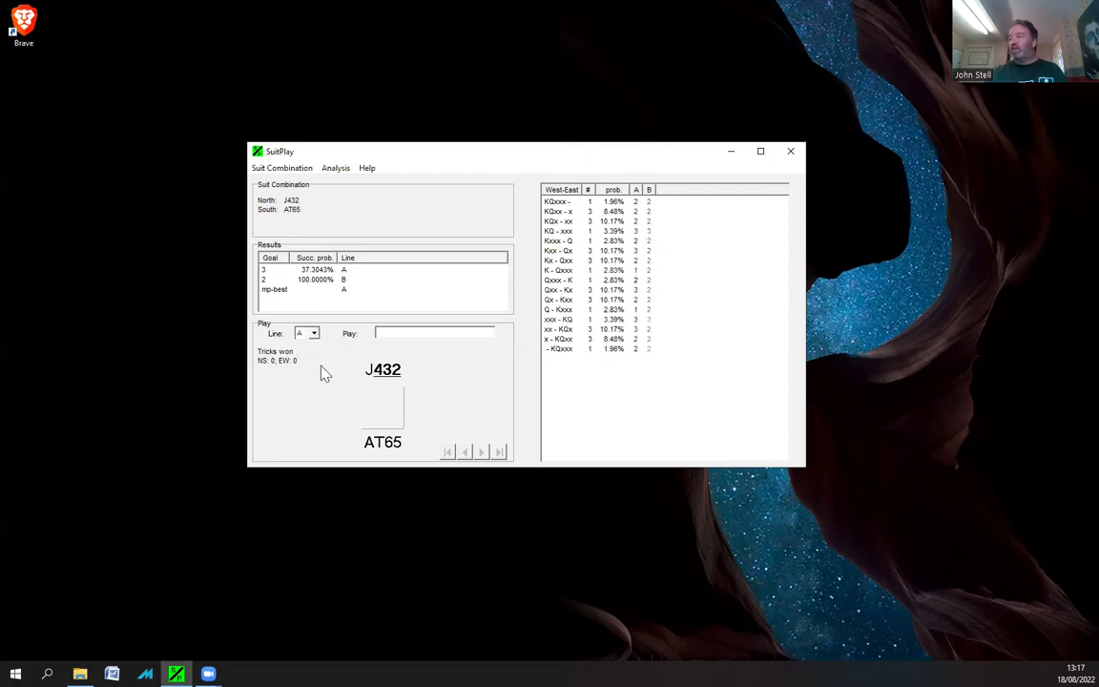
pyautogui.click(313, 334)
pyautogui.click(308, 356)
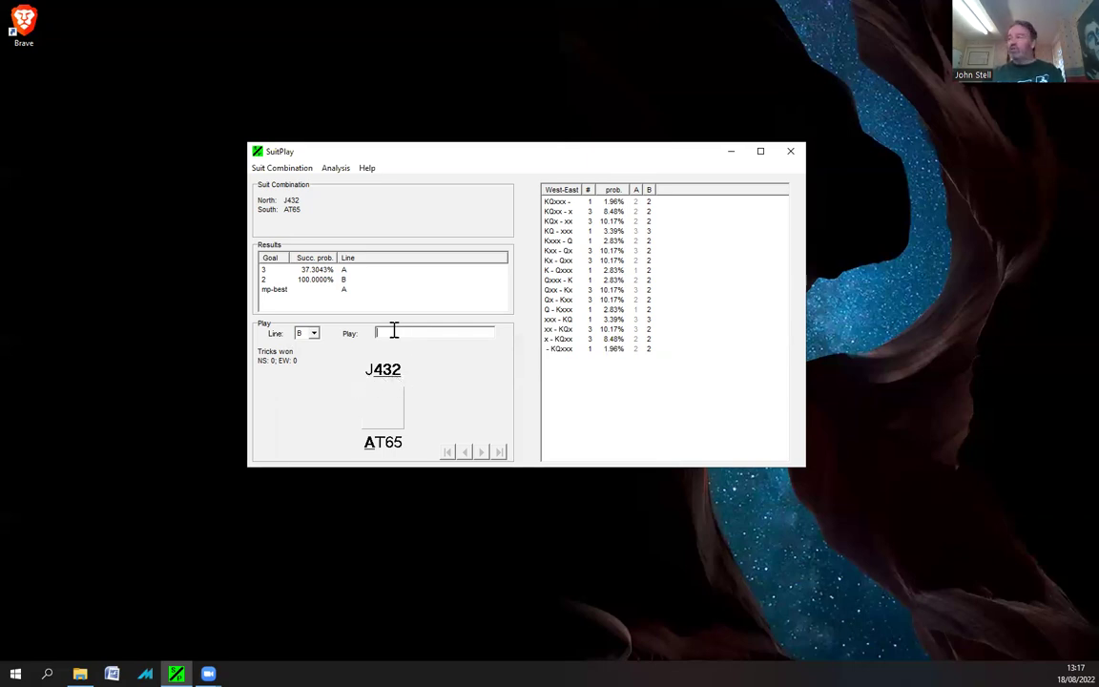
# - Play the first trick on line B with North's 2, East's 7, South's ace and West's 8
pyautogui.write('2')
pyautogui.press('Return')
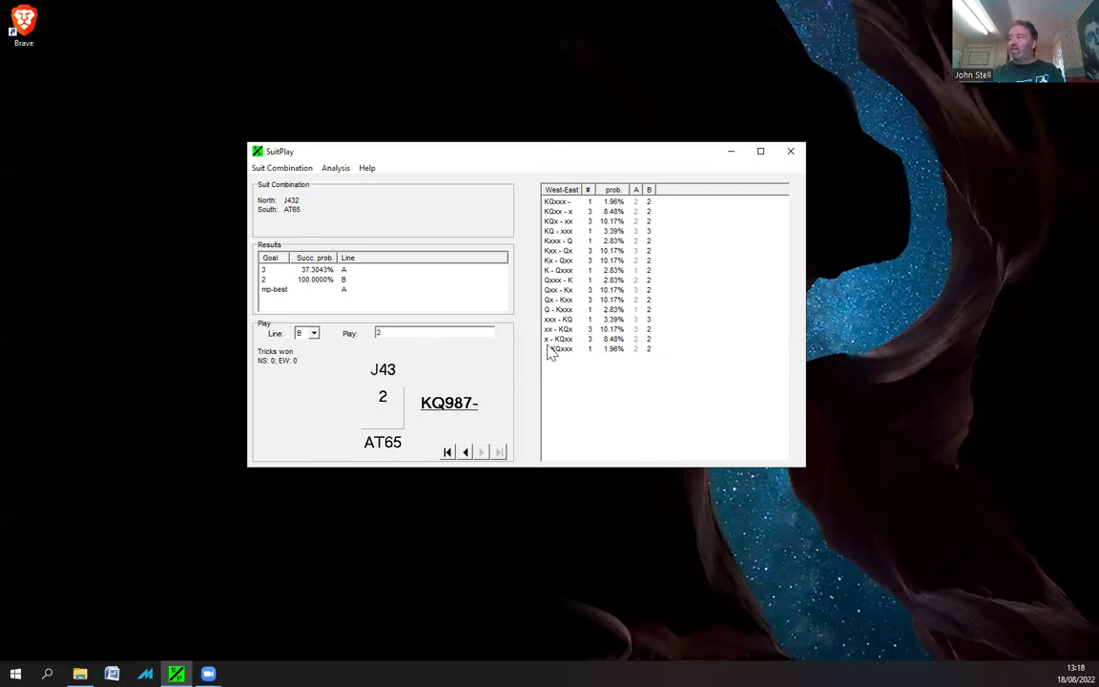
pyautogui.click(456, 405)
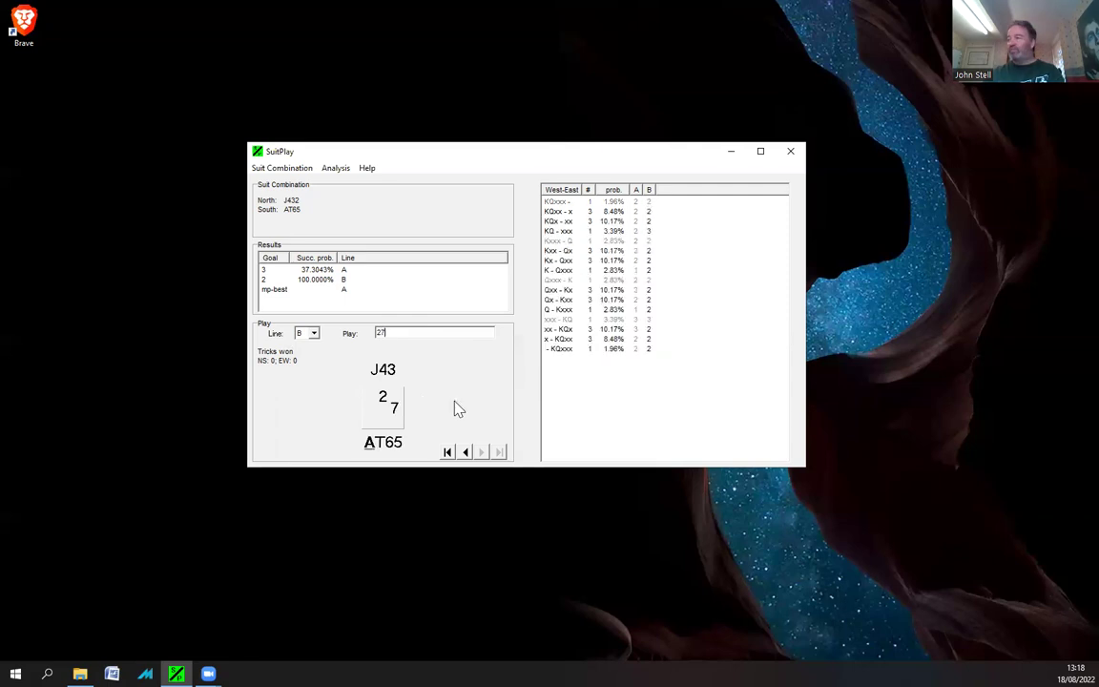
pyautogui.click(371, 449)
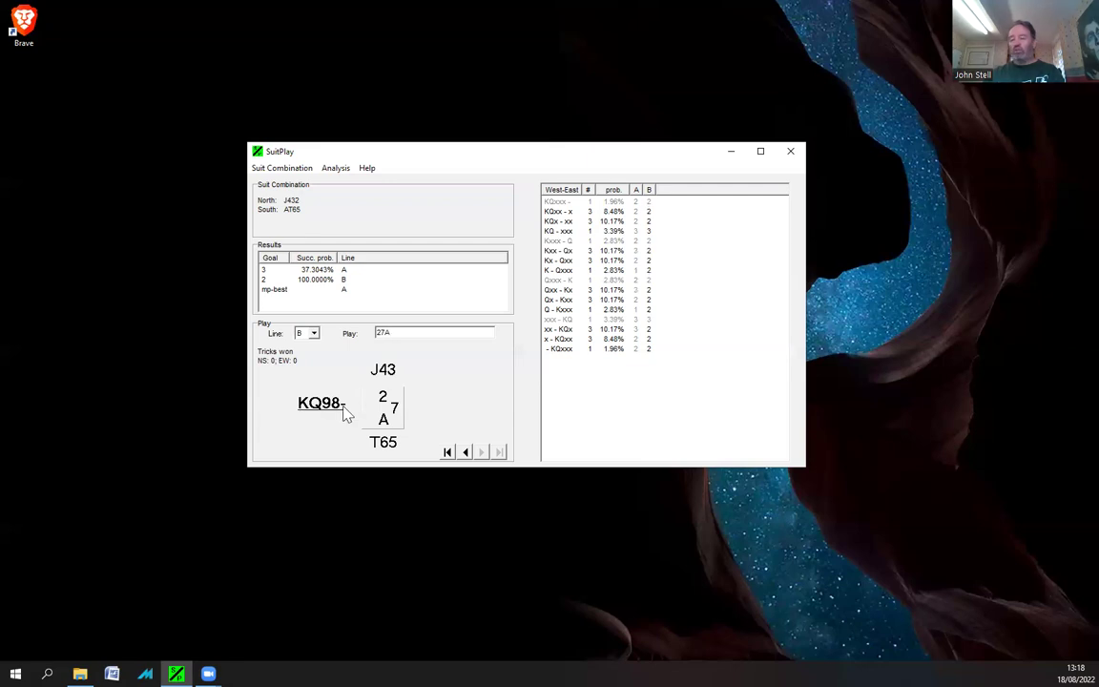
pyautogui.click(343, 409)
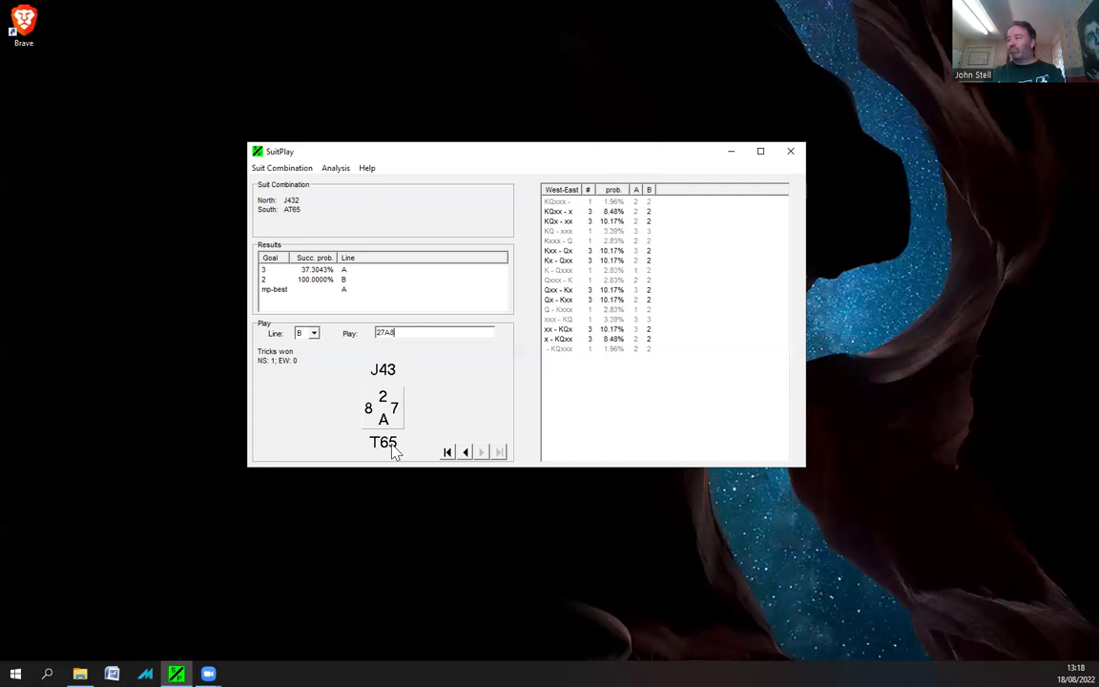
# - Add a second trick to line B led with South's 5, followed by West's queen, North's 3 and East's 9
pyautogui.click(420, 331)
pyautogui.write(';5')
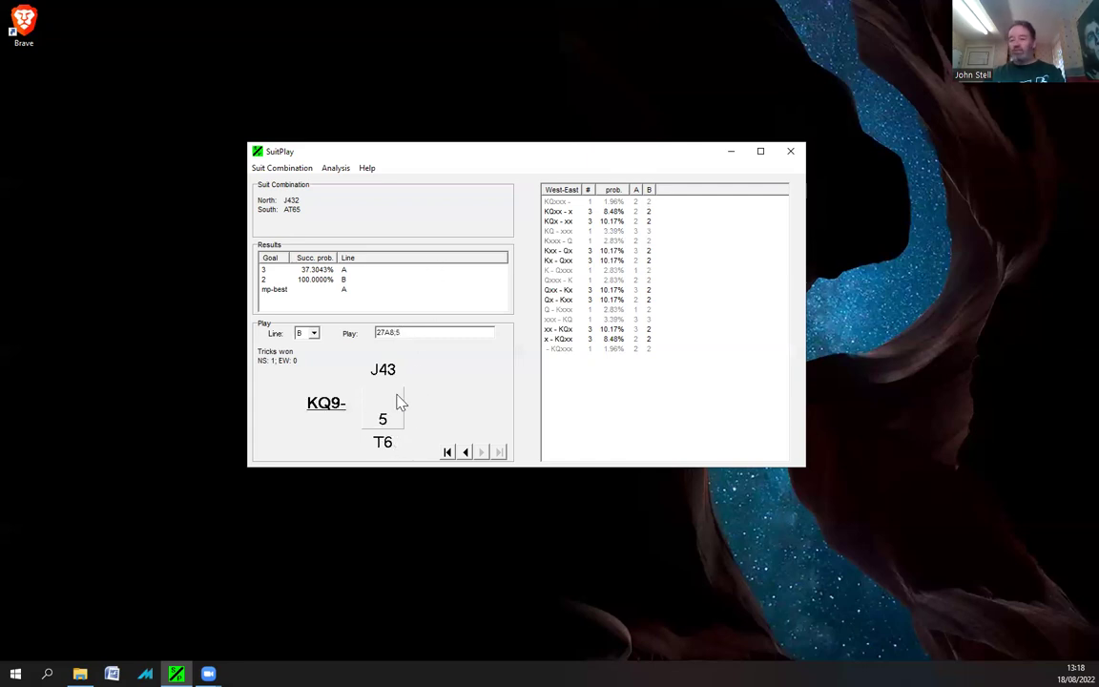
pyautogui.click(400, 334)
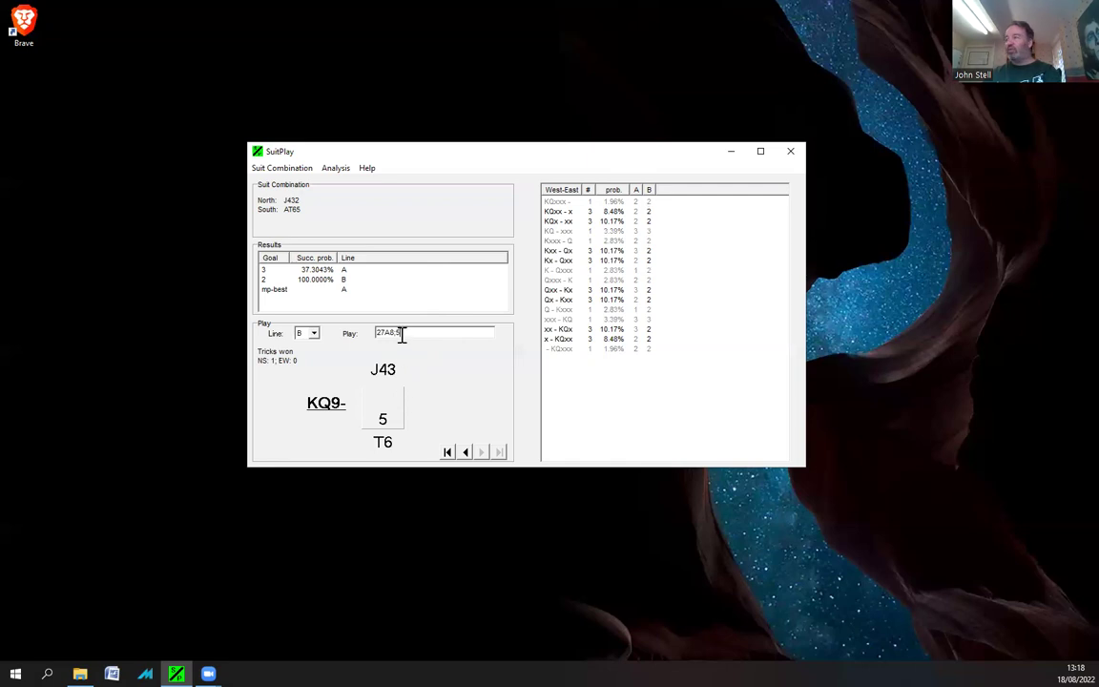
pyautogui.press('BackSpace')
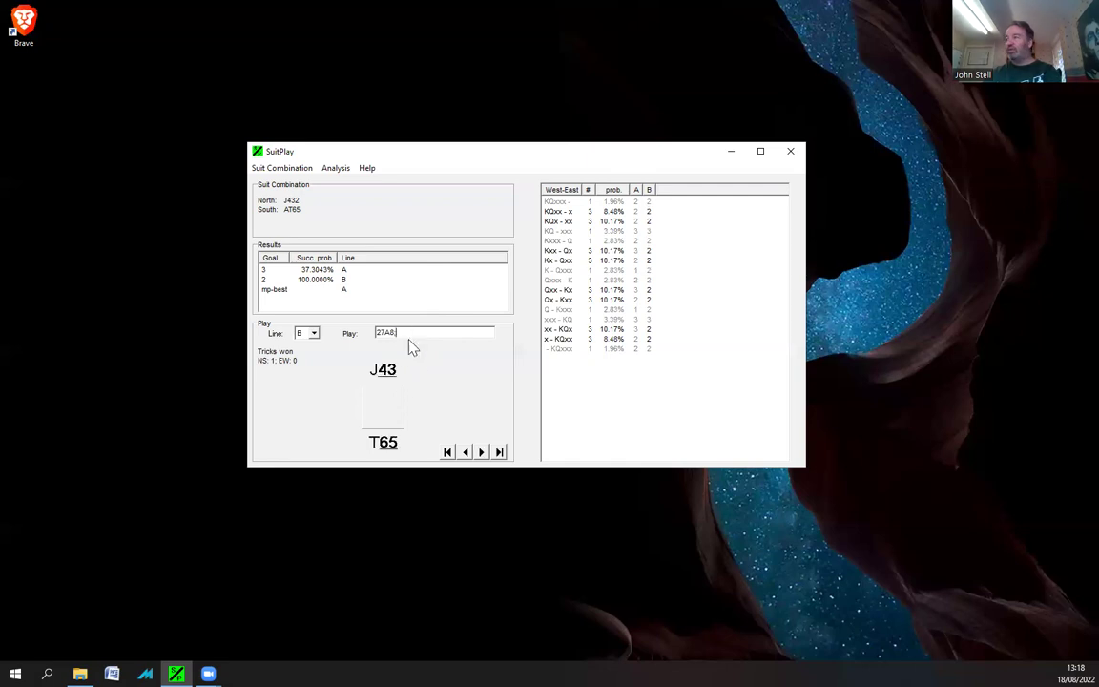
pyautogui.click(391, 449)
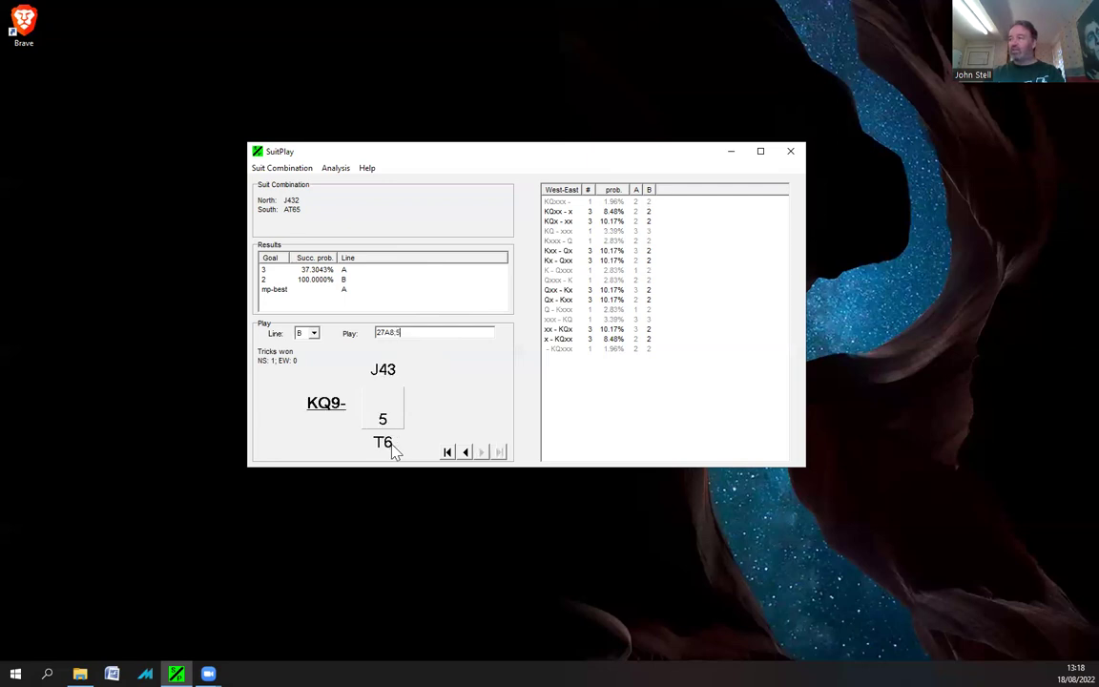
pyautogui.click(353, 401)
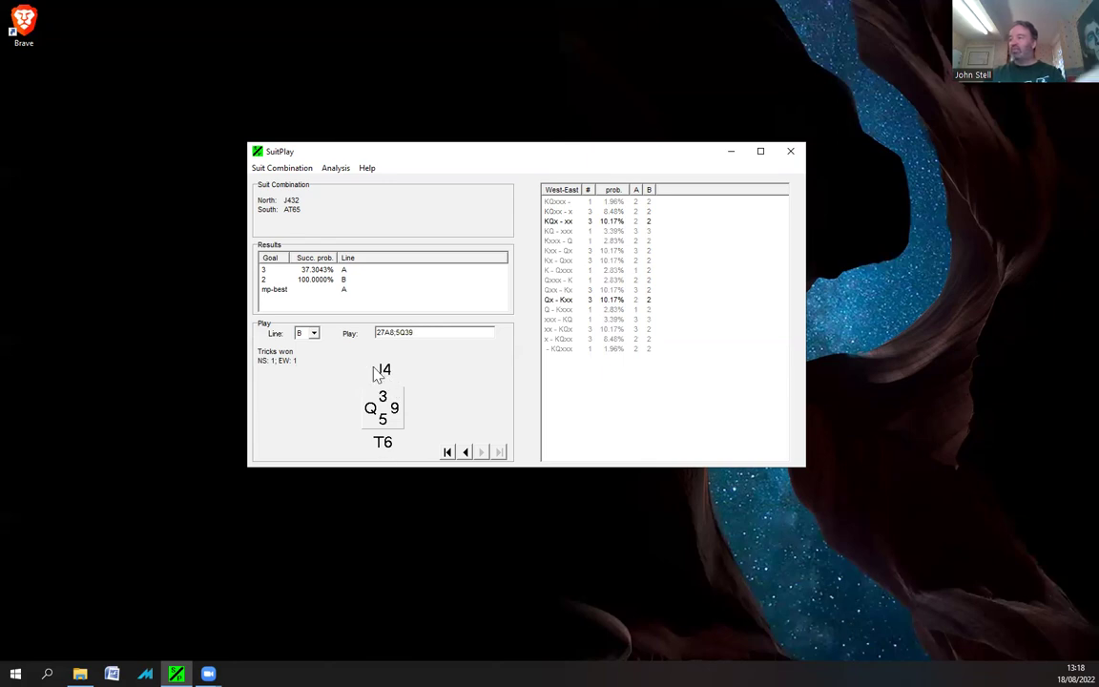
# - Switch the play to line A and return it to the start of the suit
pyautogui.click(314, 333)
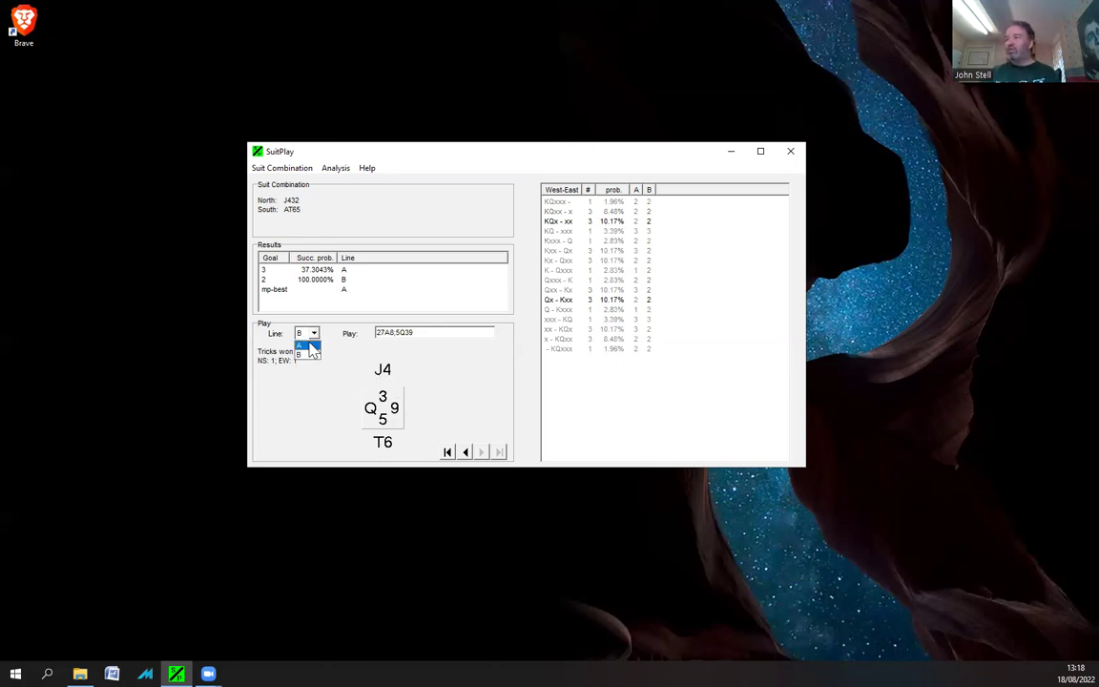
pyautogui.click(306, 343)
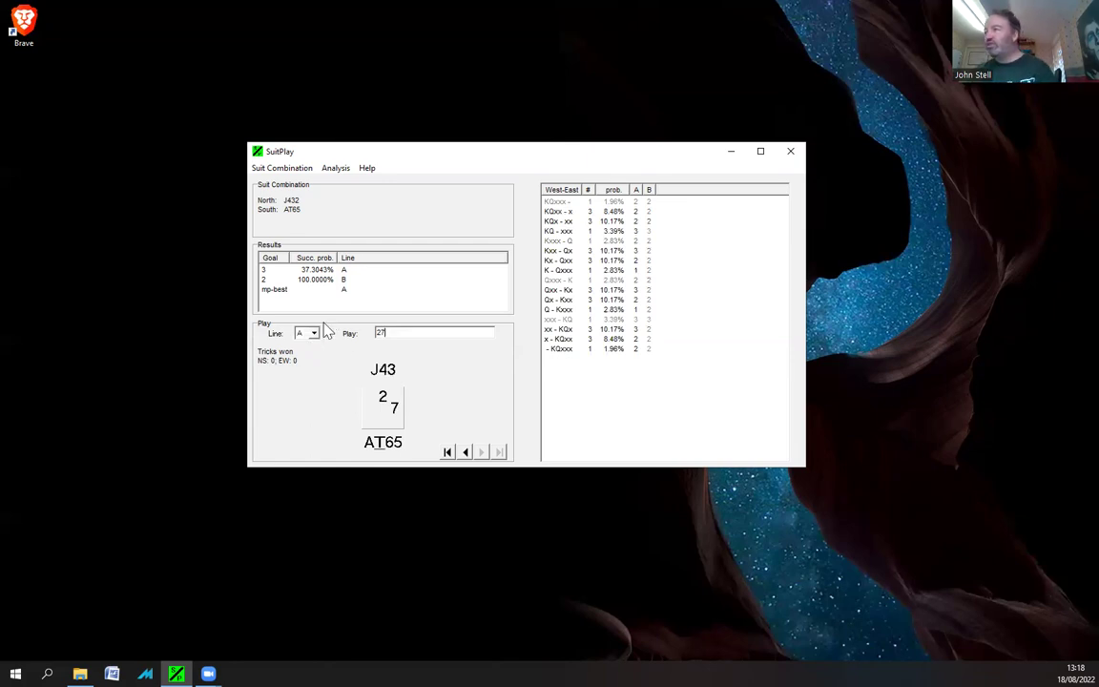
pyautogui.click(448, 452)
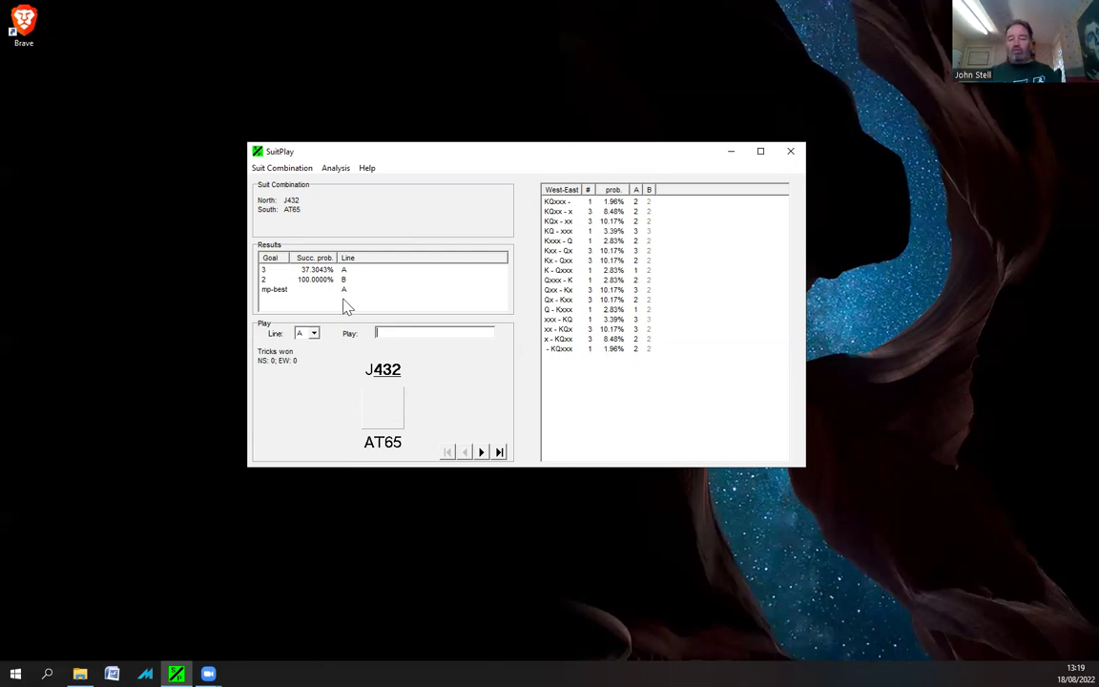
# - Play the first trick on line A with North's 2, East's 7, South's ten and West's queen
pyautogui.write('2')
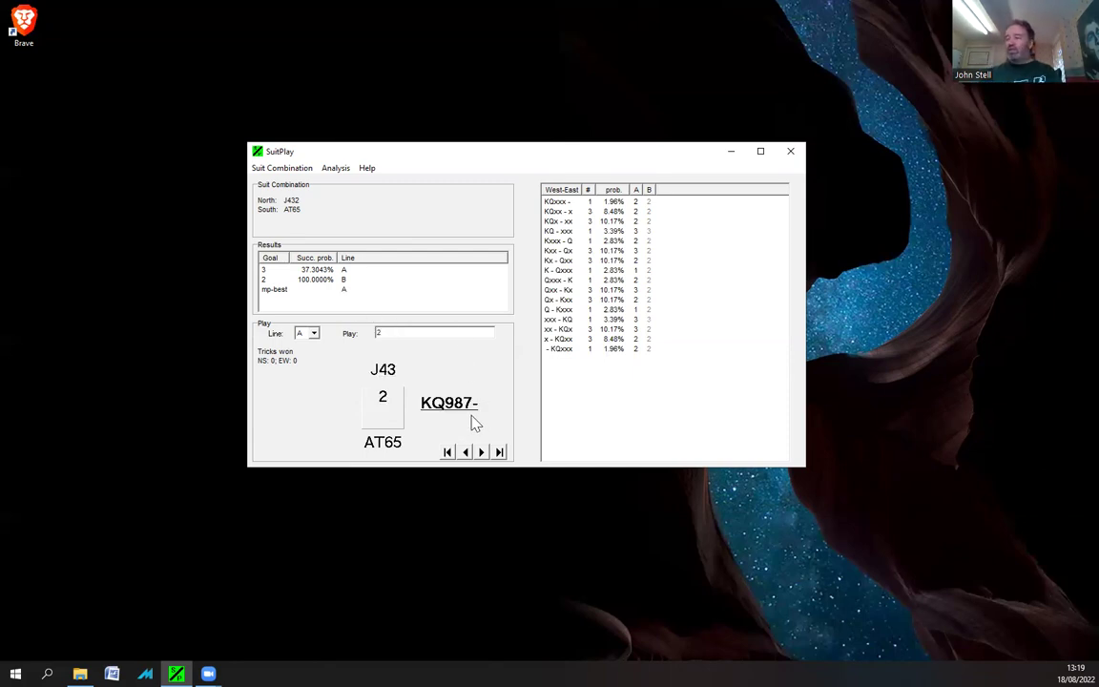
pyautogui.click(467, 406)
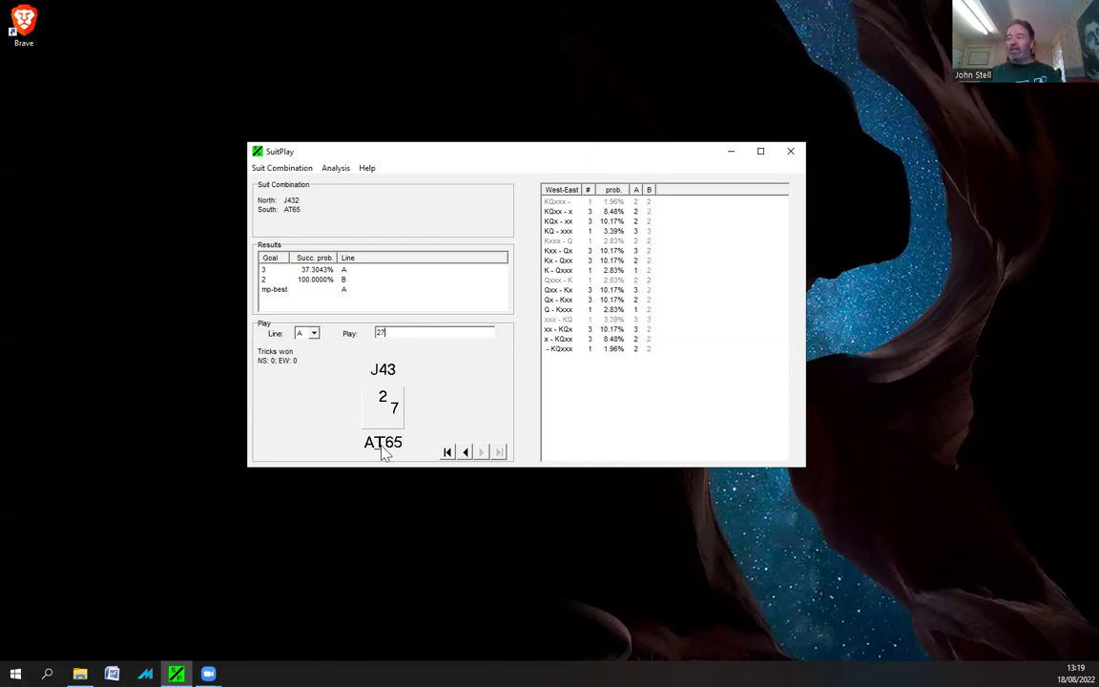
pyautogui.write('T')
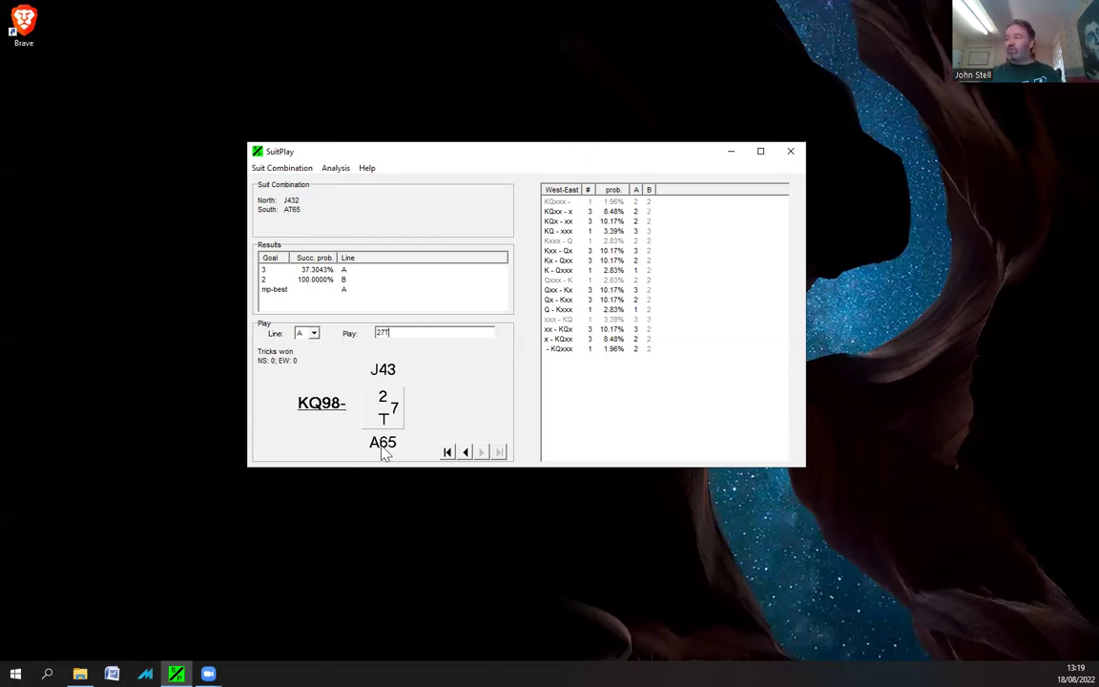
pyautogui.click(318, 405)
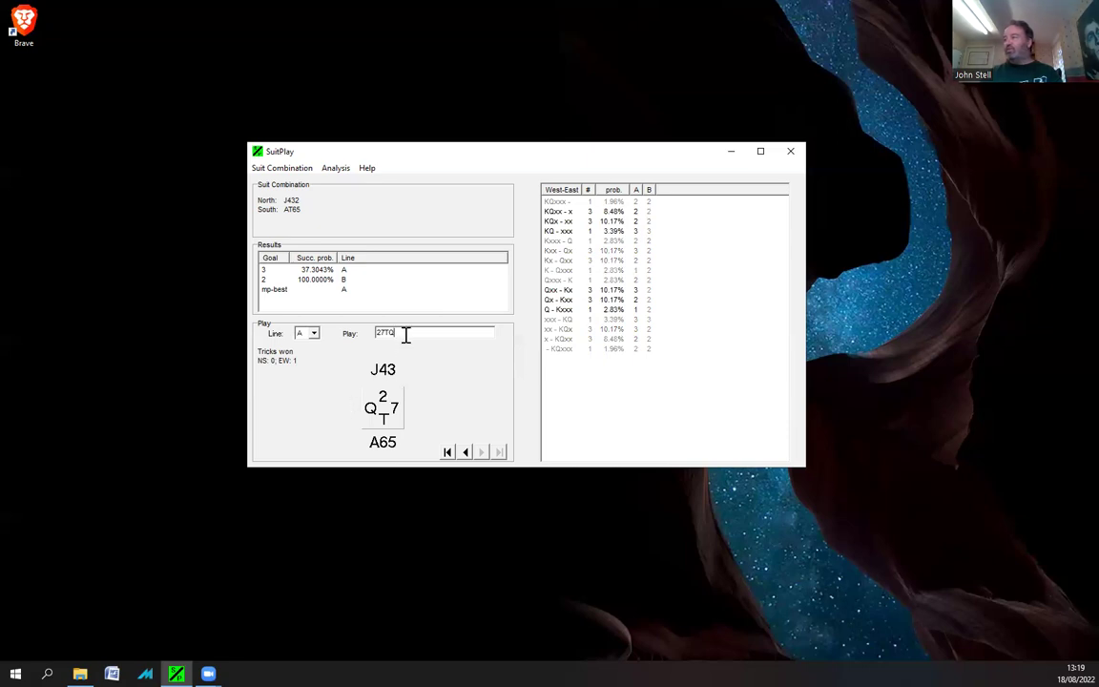
# - Add a second trick to line A with North's 3, East's 8, South's ace and West's 9
pyautogui.click(405, 333)
pyautogui.write(';')
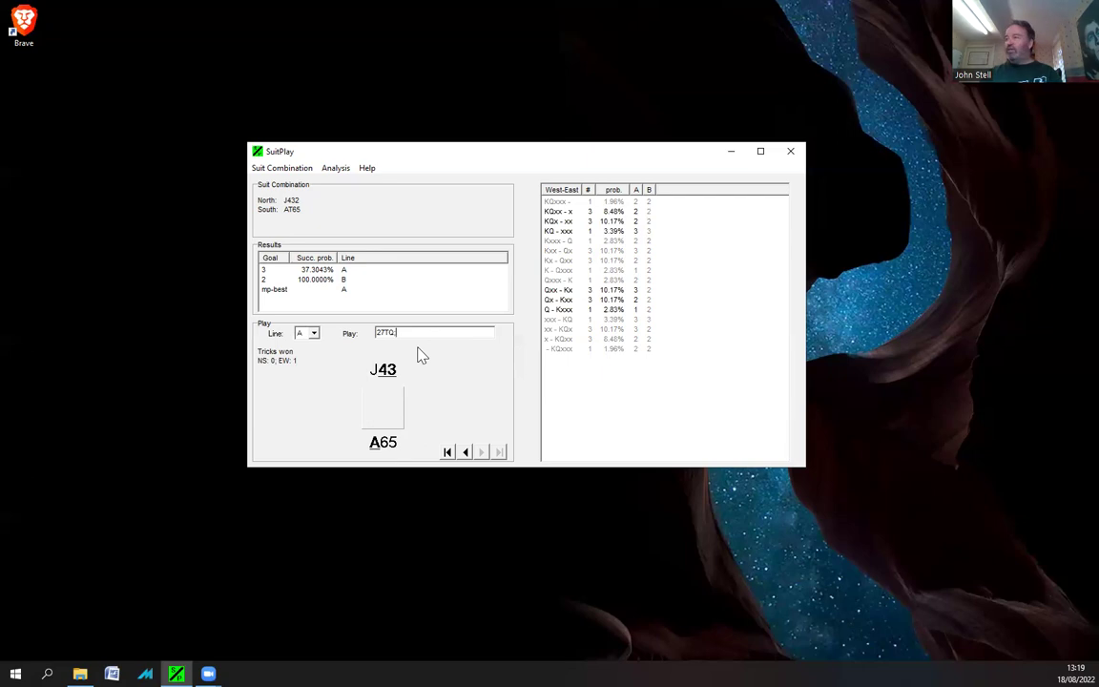
pyautogui.write('3')
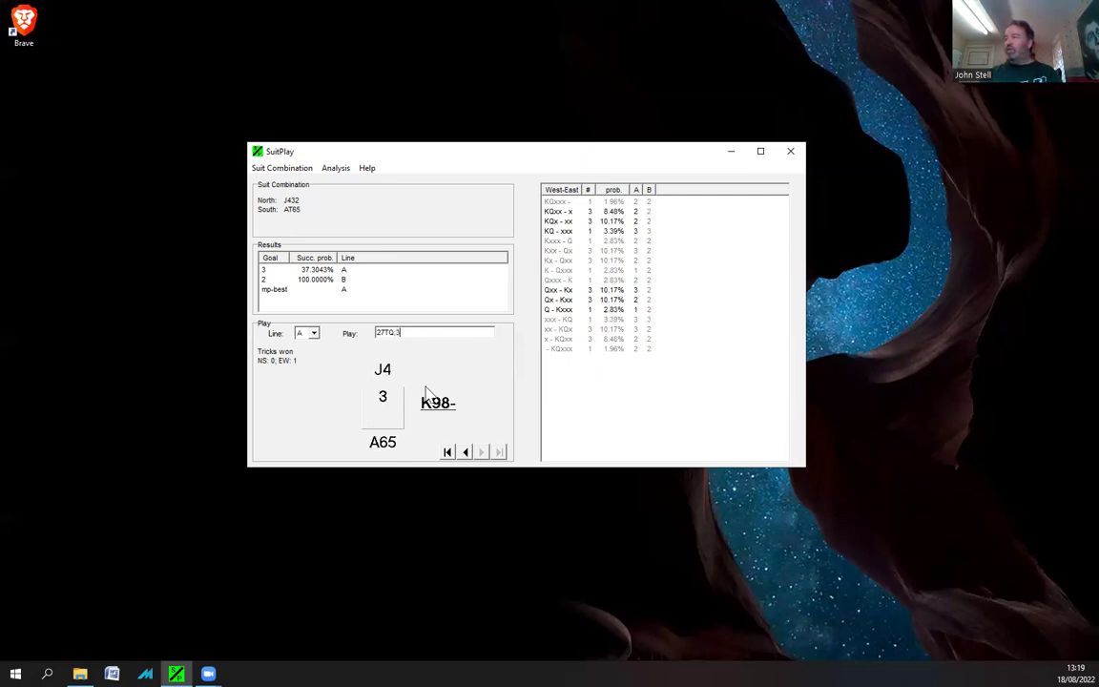
pyautogui.write('8')
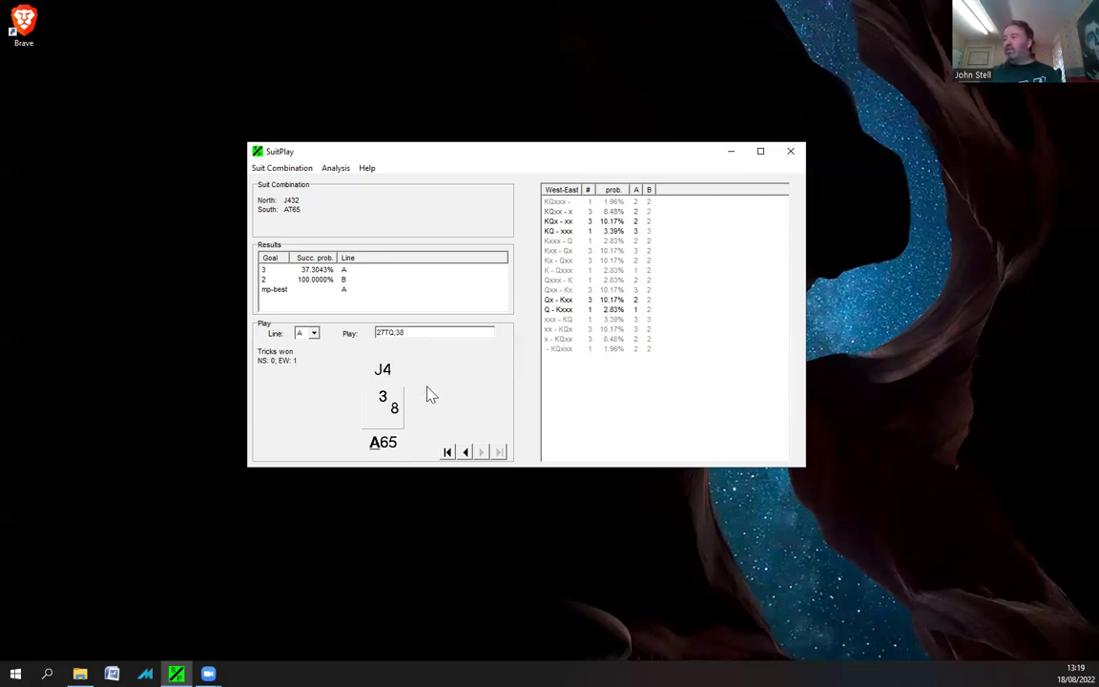
pyautogui.click(380, 446)
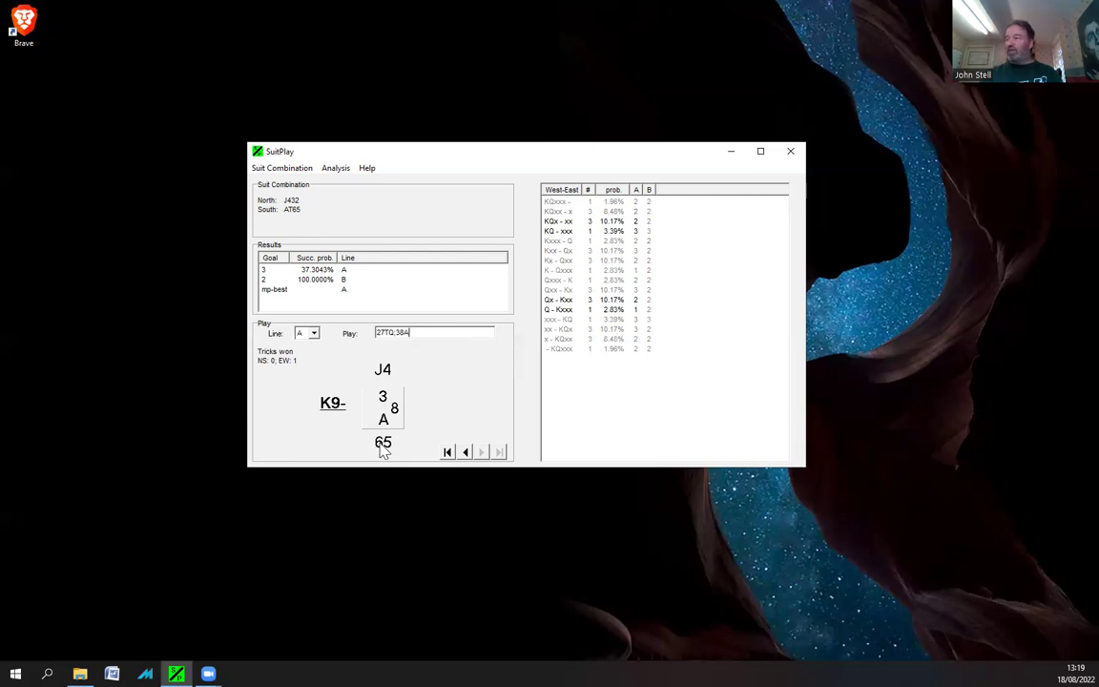
pyautogui.write('9')
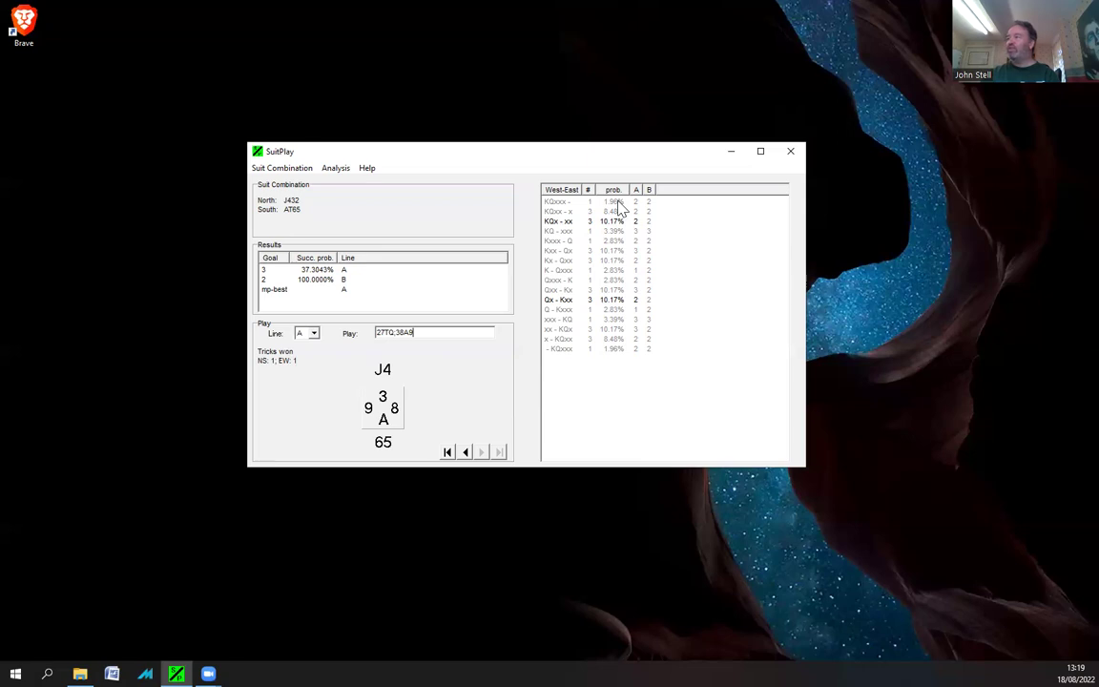
# - Step the line A play back to North's lead of the 3, highlighting the KQx - xx layout on the way
pyautogui.click(466, 453)
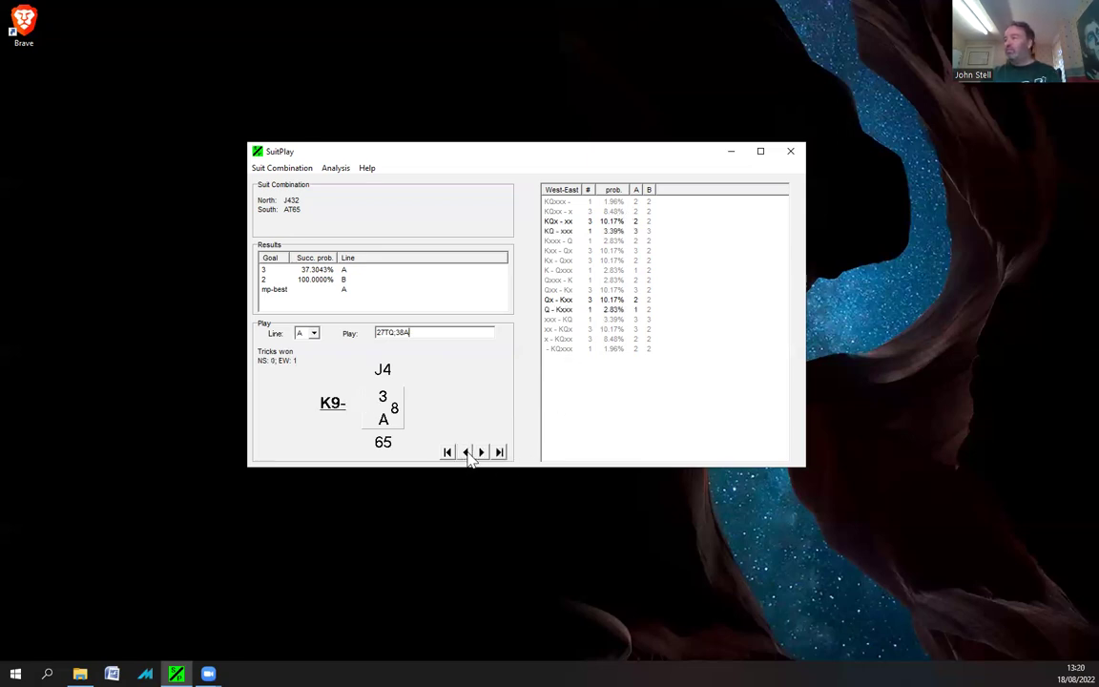
pyautogui.click(564, 222)
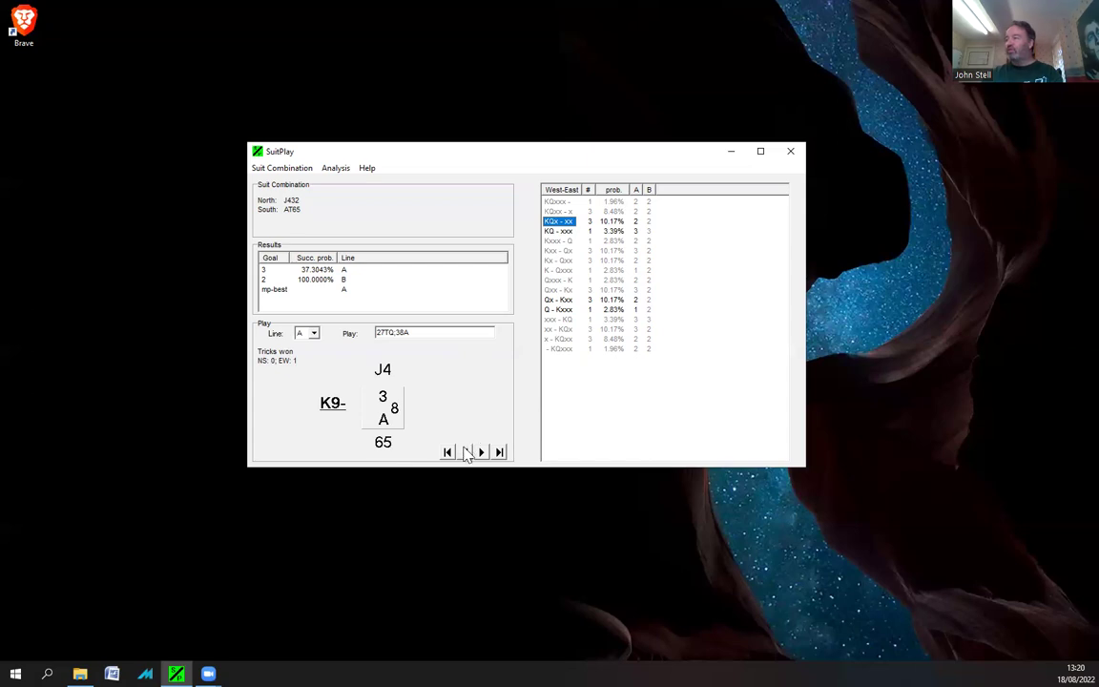
pyautogui.click(466, 454)
pyautogui.click(465, 453)
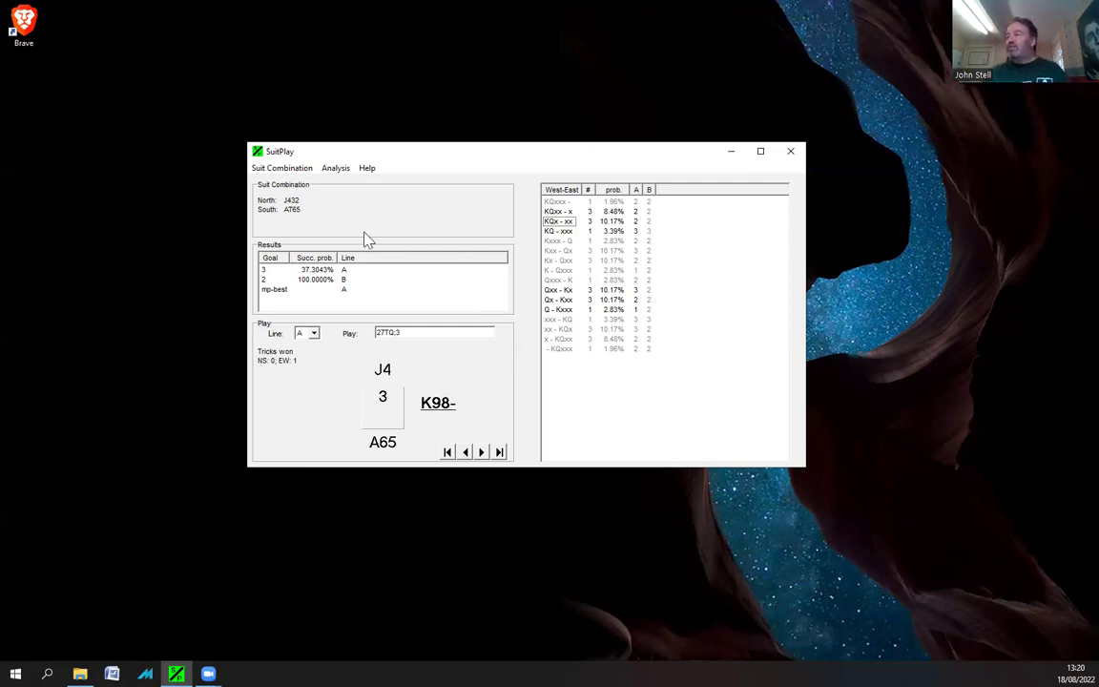
# - Create a new suit combination with AKJ32 for North and 654 for South, and analyse it
pyautogui.click(283, 168)
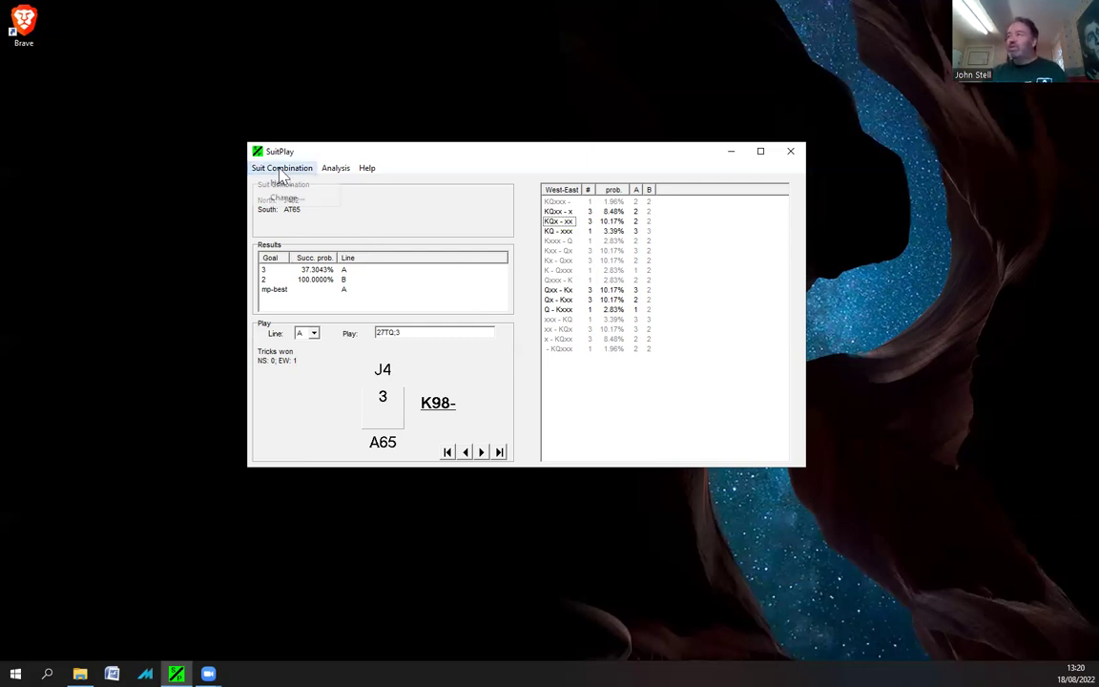
pyautogui.click(285, 181)
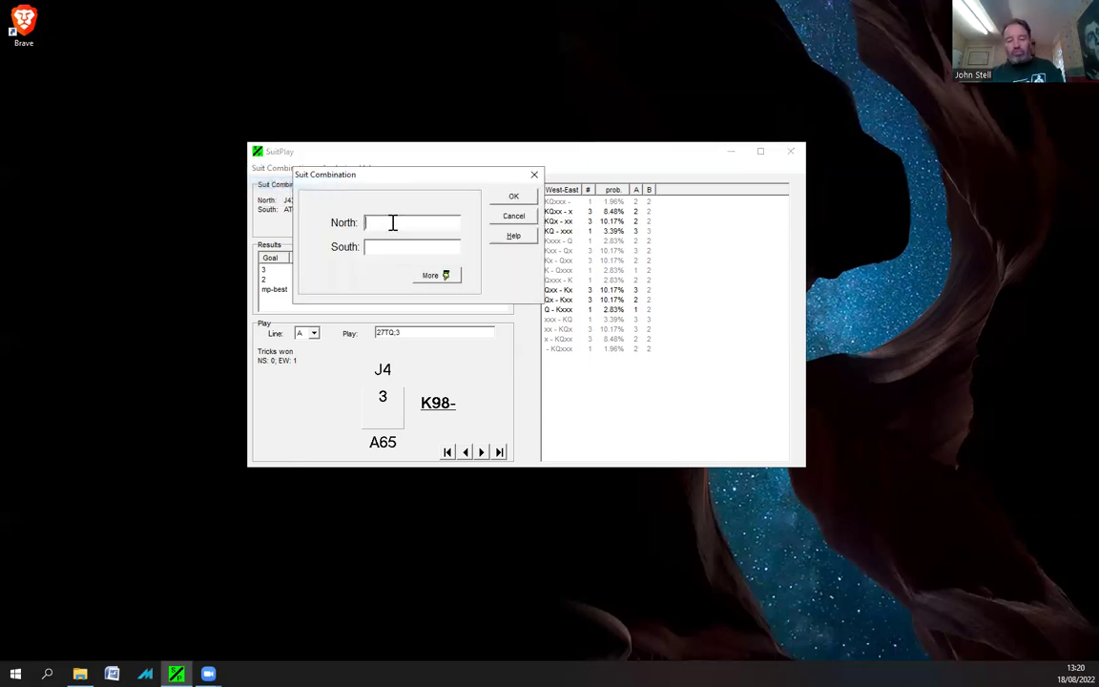
pyautogui.write('AKJ23')
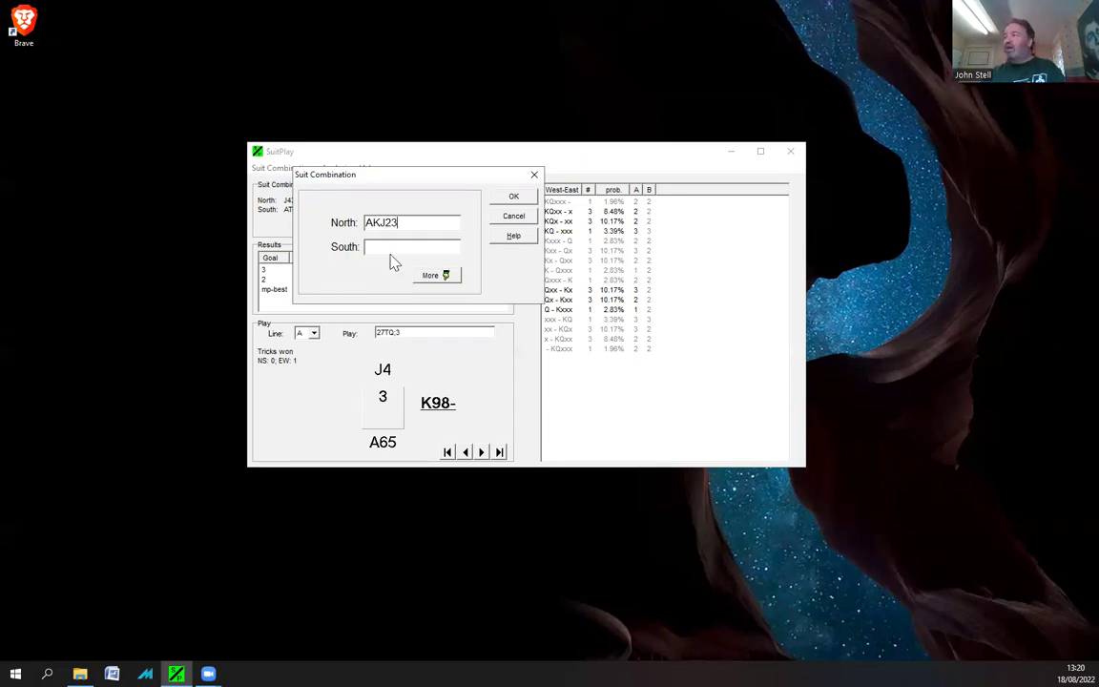
pyautogui.click(388, 252)
pyautogui.write('456')
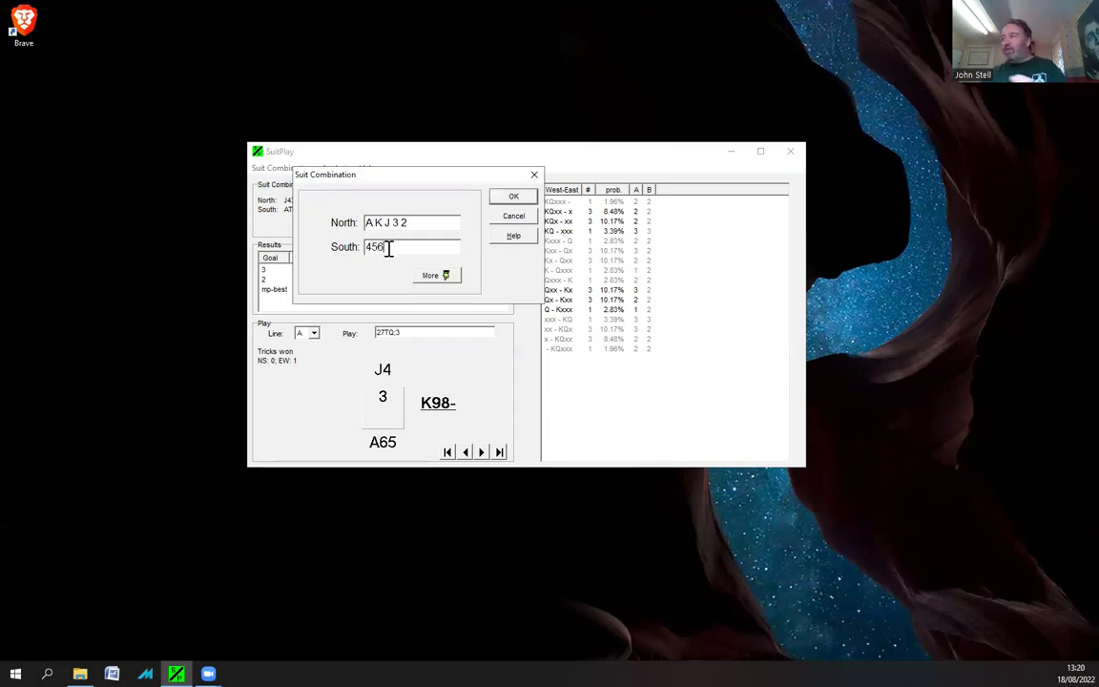
pyautogui.click(513, 198)
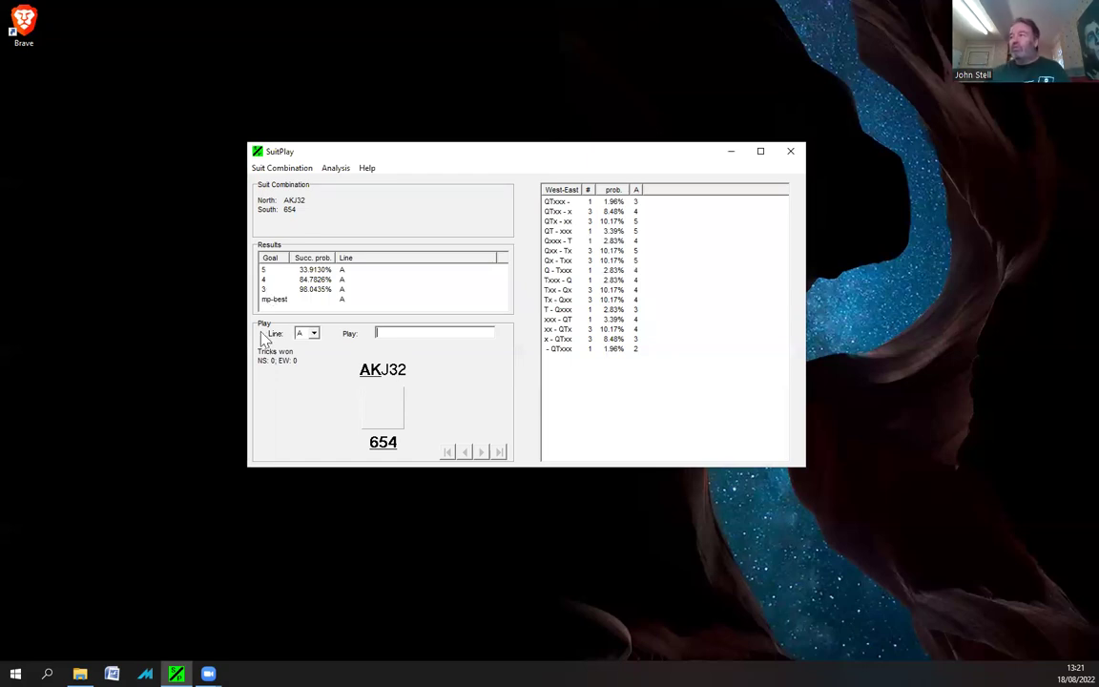
# - Play the first trick of AKJ32 opposite 654 on line A with South's 4, West's 7, North's ace and East's 8
pyautogui.click(273, 300)
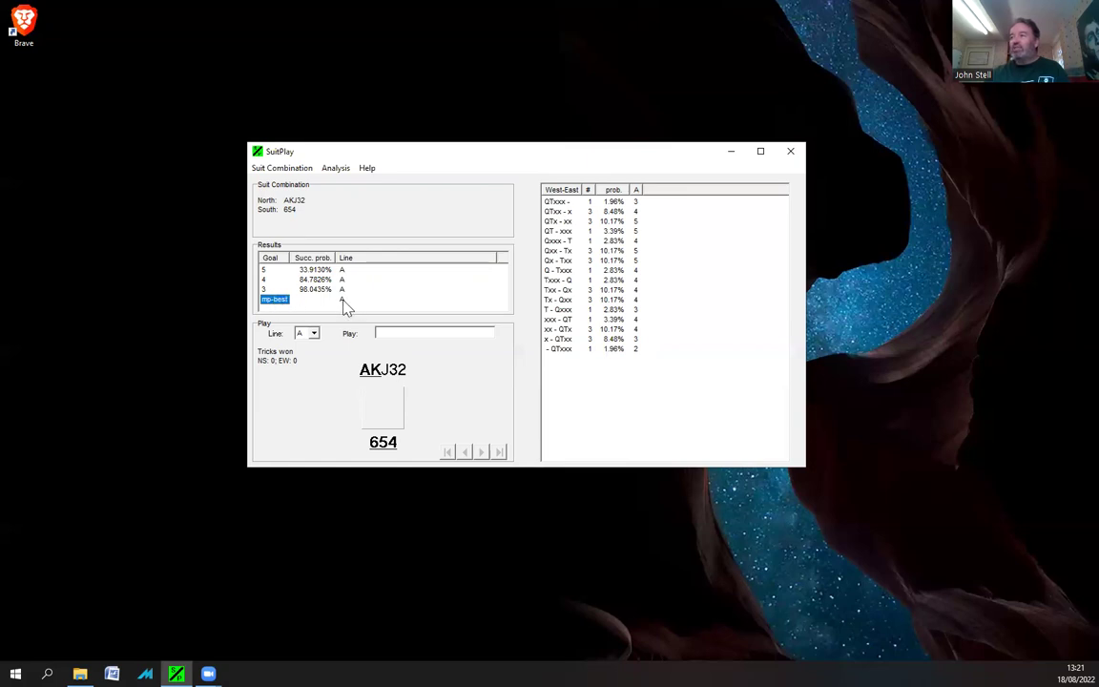
pyautogui.click(390, 331)
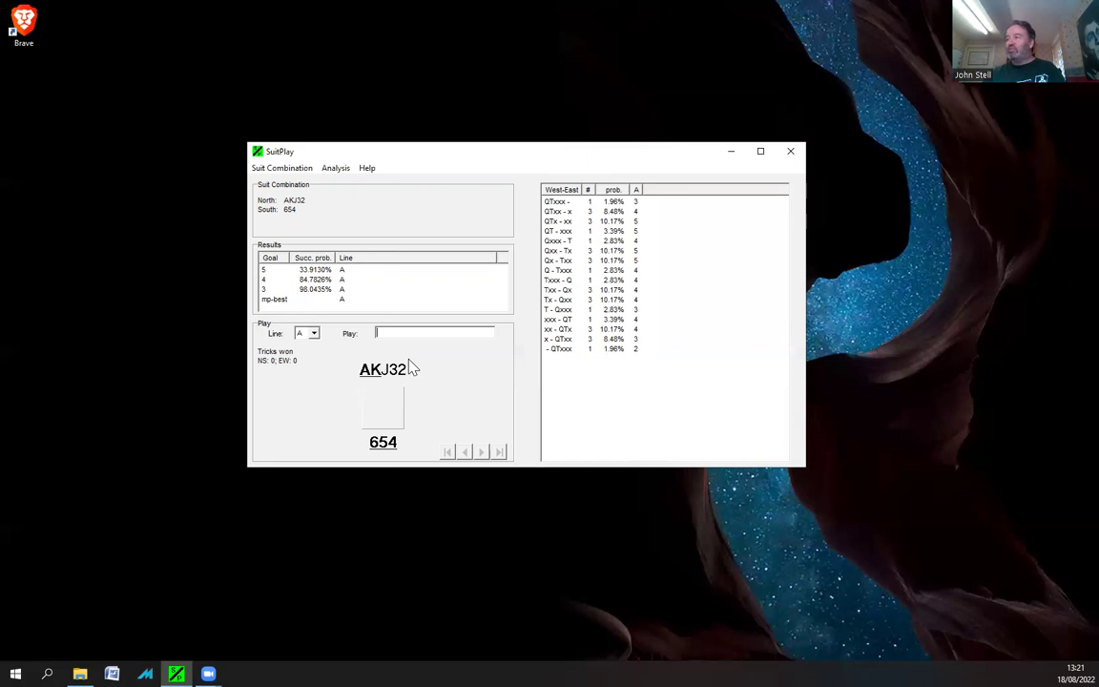
pyautogui.click(389, 443)
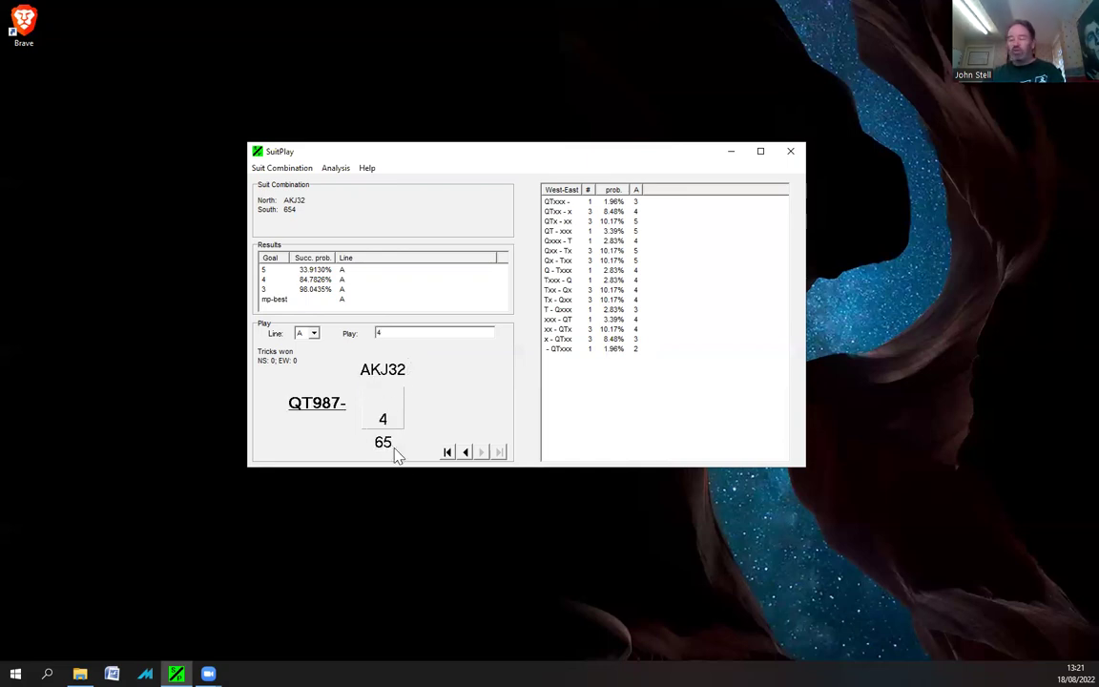
pyautogui.write('7')
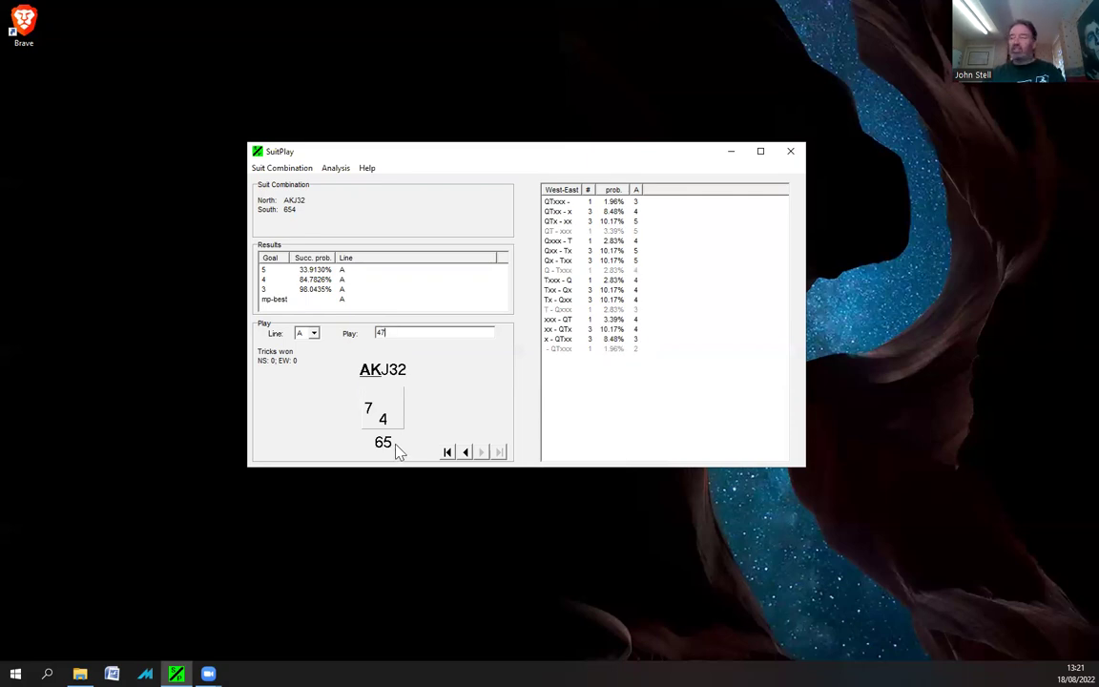
pyautogui.write('A')
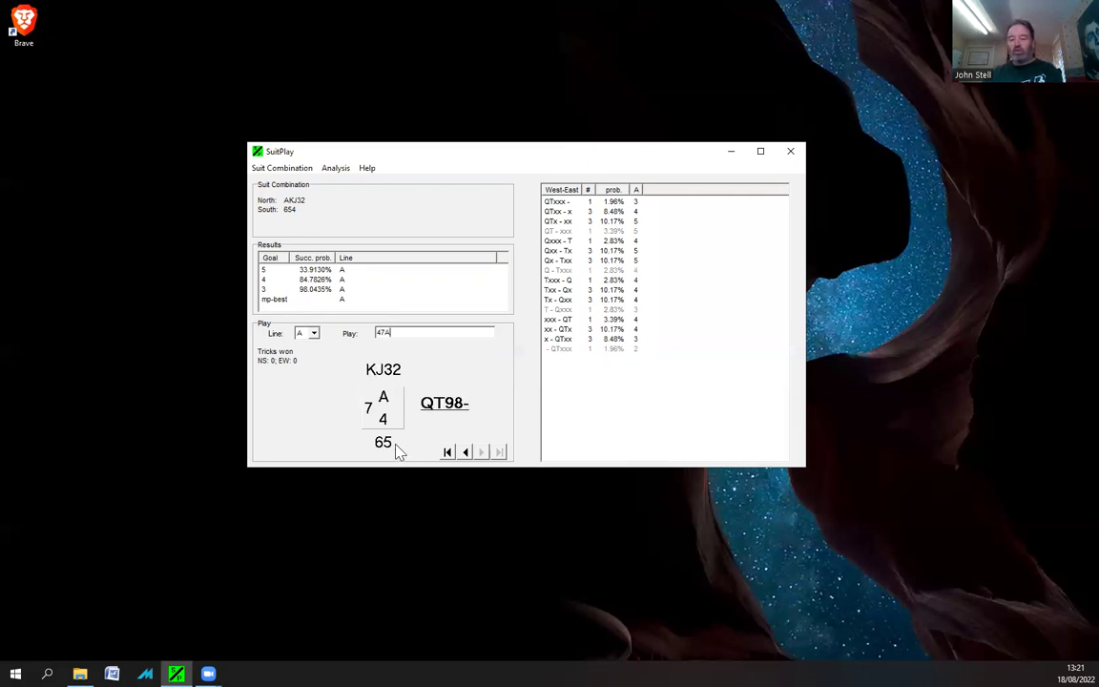
pyautogui.write('8')
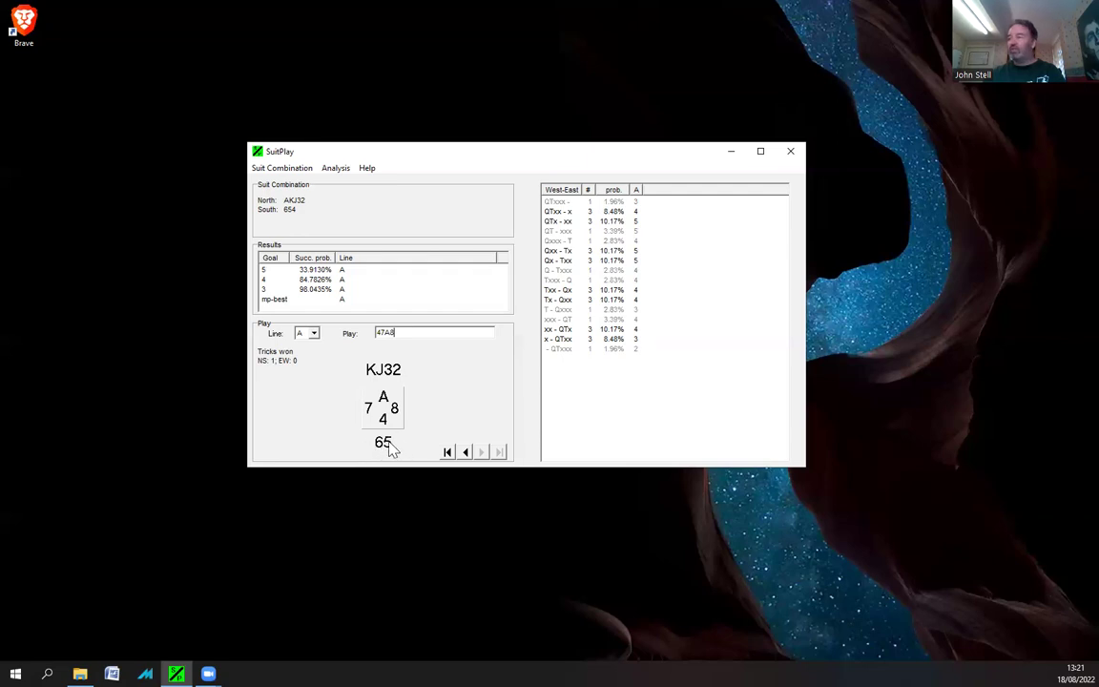
# - Add a second trick to line A with South's 5, West's 9, North's jack and East's ten
pyautogui.click(388, 444)
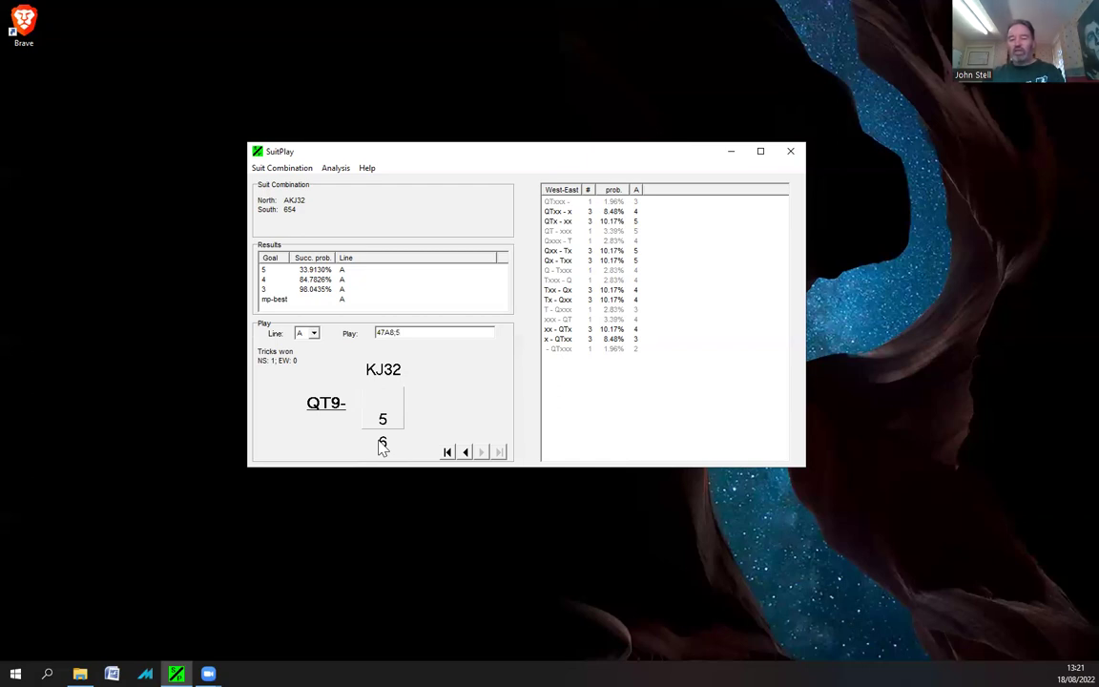
pyautogui.write('9')
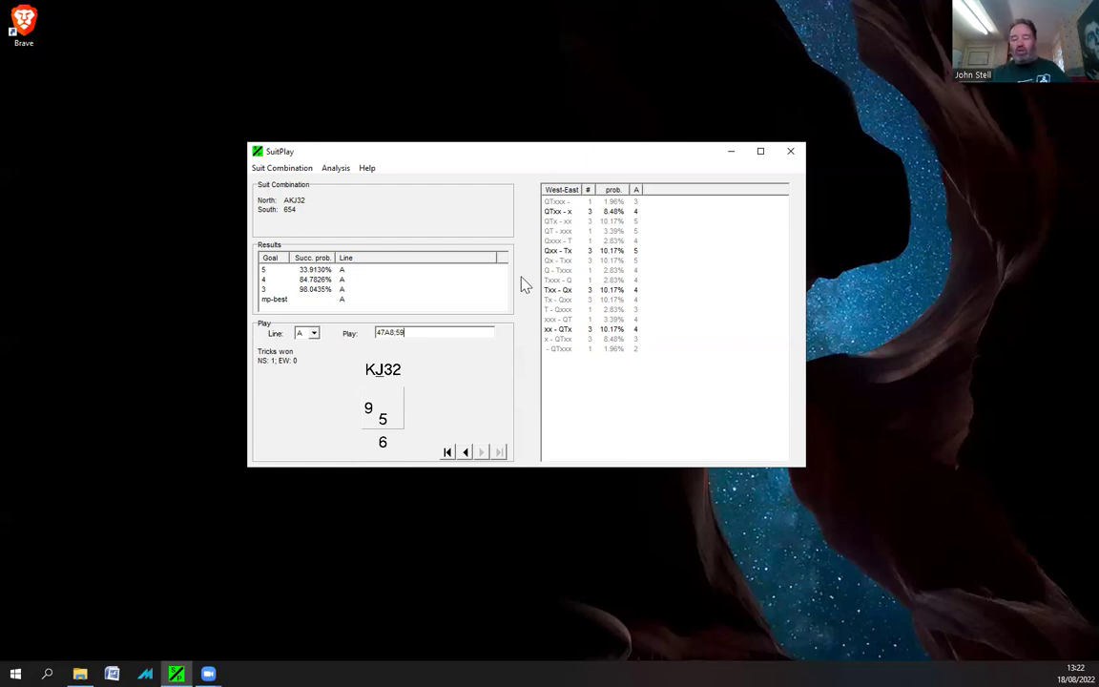
pyautogui.write('J')
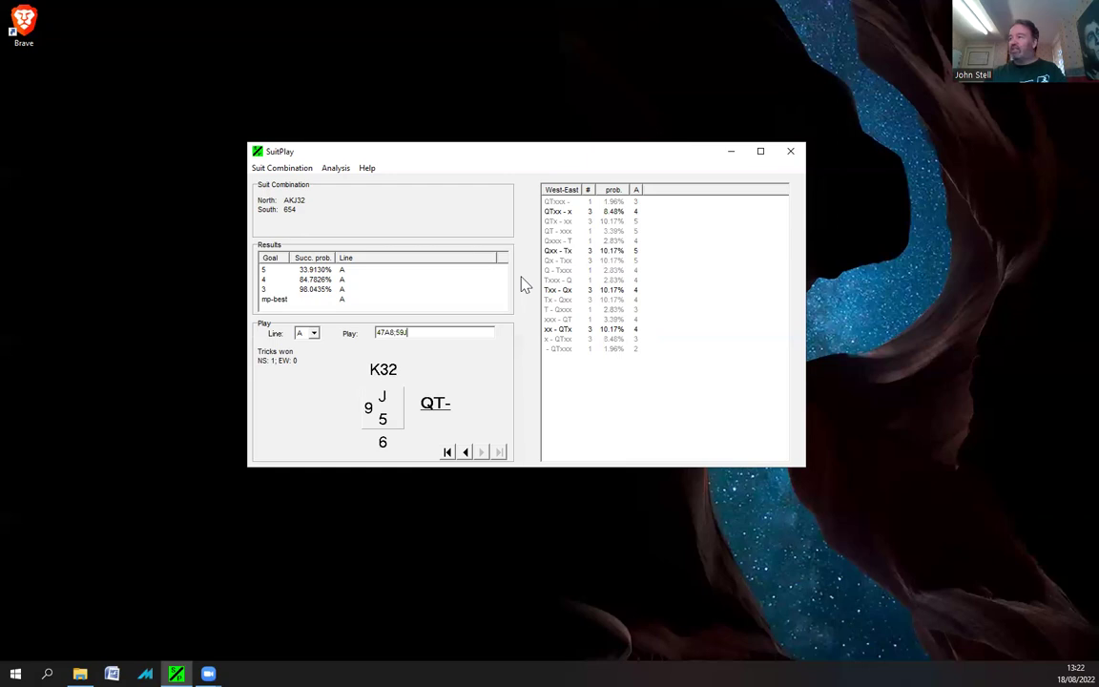
pyautogui.write('T')
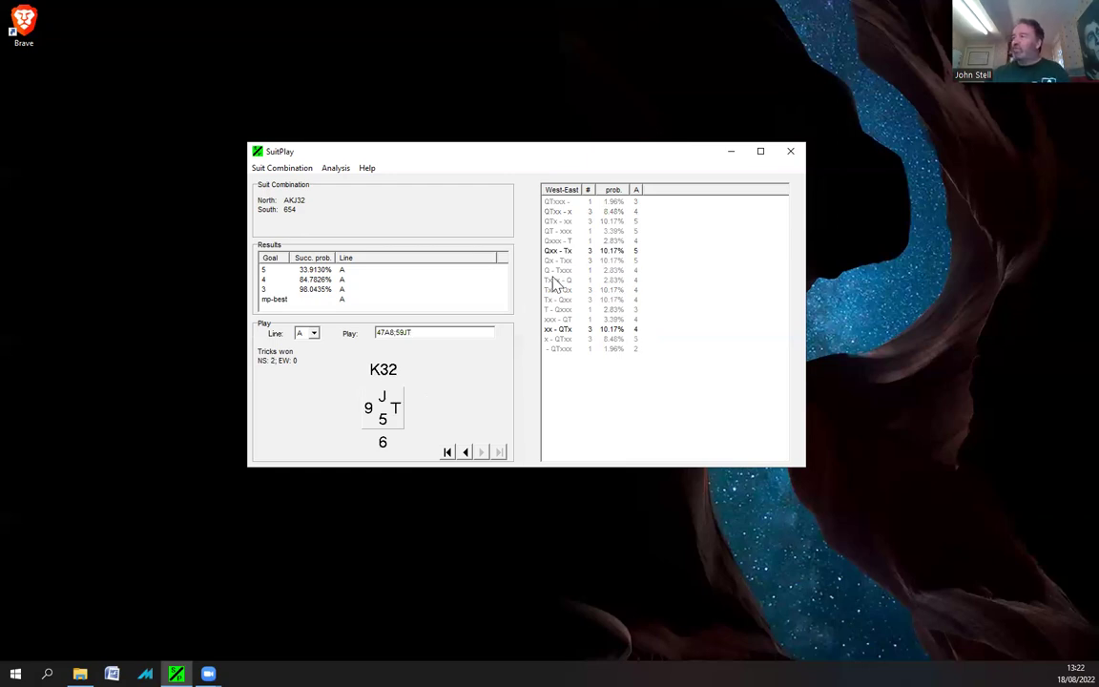